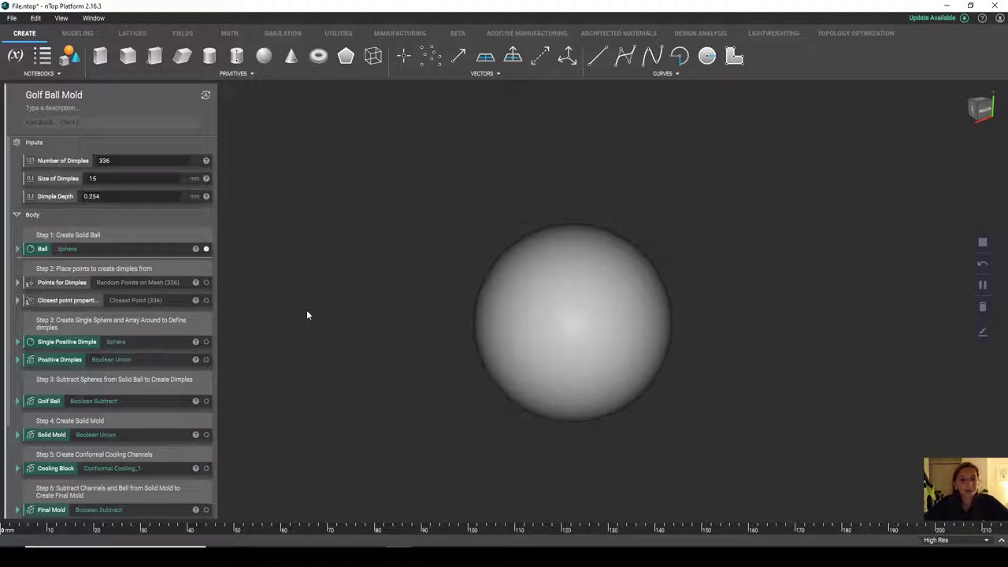
Step: Expand the Ball block's centre and radius settings and show the 336 dimple points on the sphere
click(145, 250)
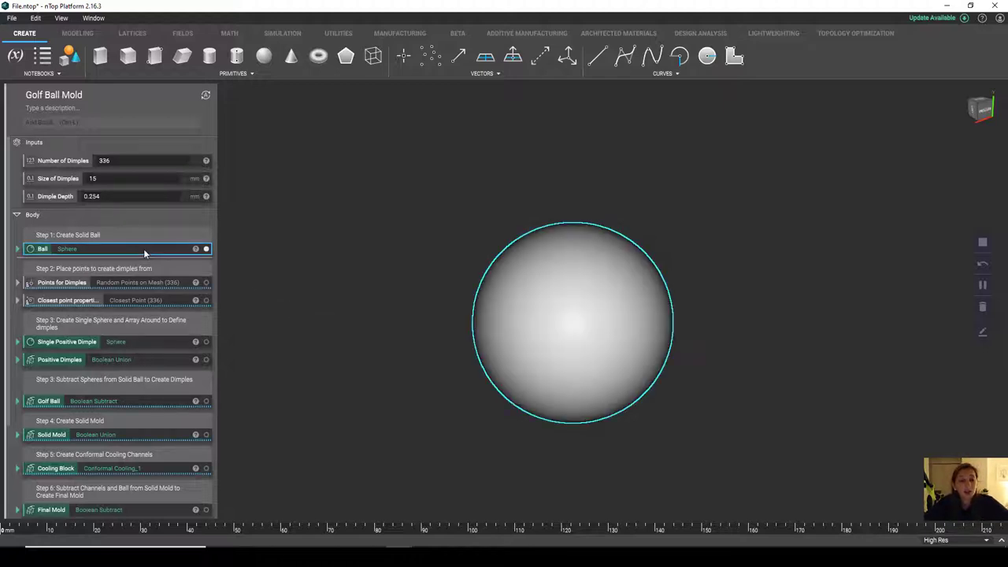
click(17, 249)
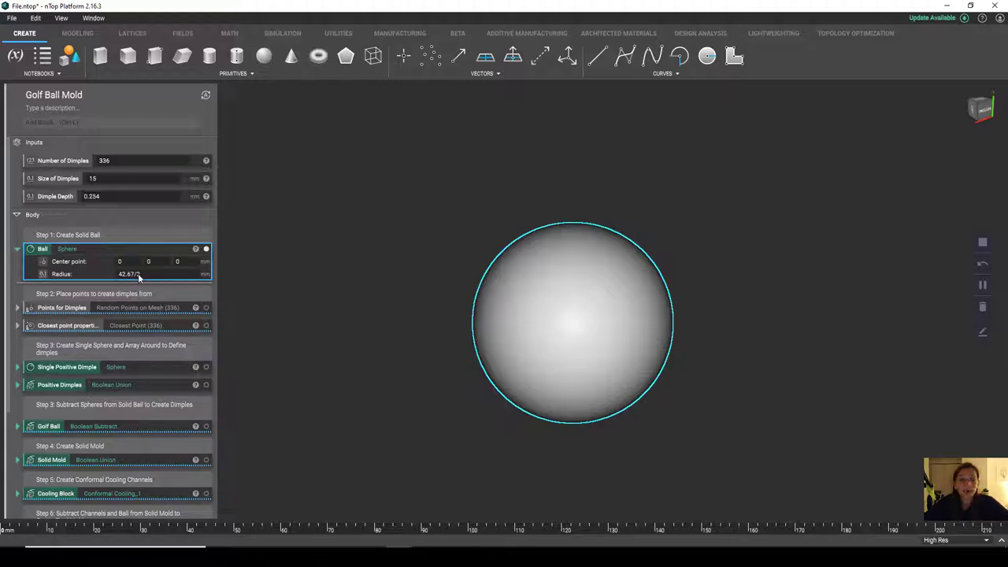
click(70, 309)
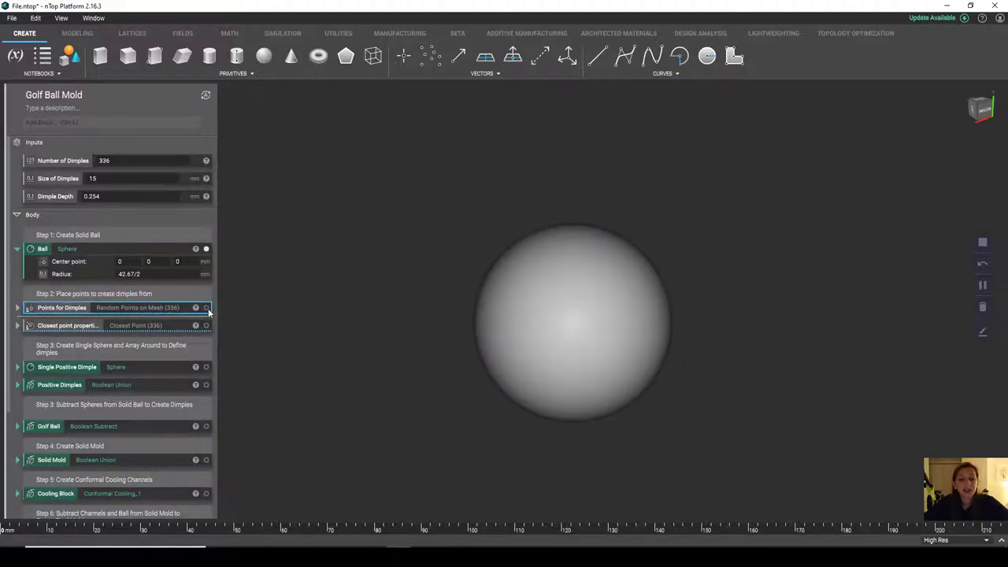
click(205, 308)
click(449, 360)
right_drag(434, 362, 410, 386)
scroll(553, 353, up, 3)
Step: Show the dimpled Golf Ball result and hide the smooth Ball sphere
click(140, 367)
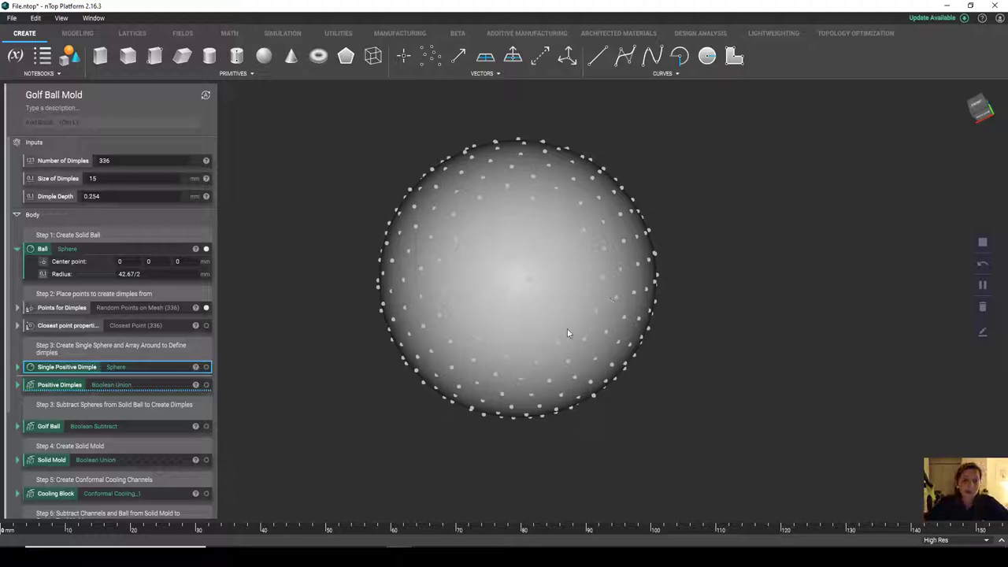
click(206, 427)
click(206, 250)
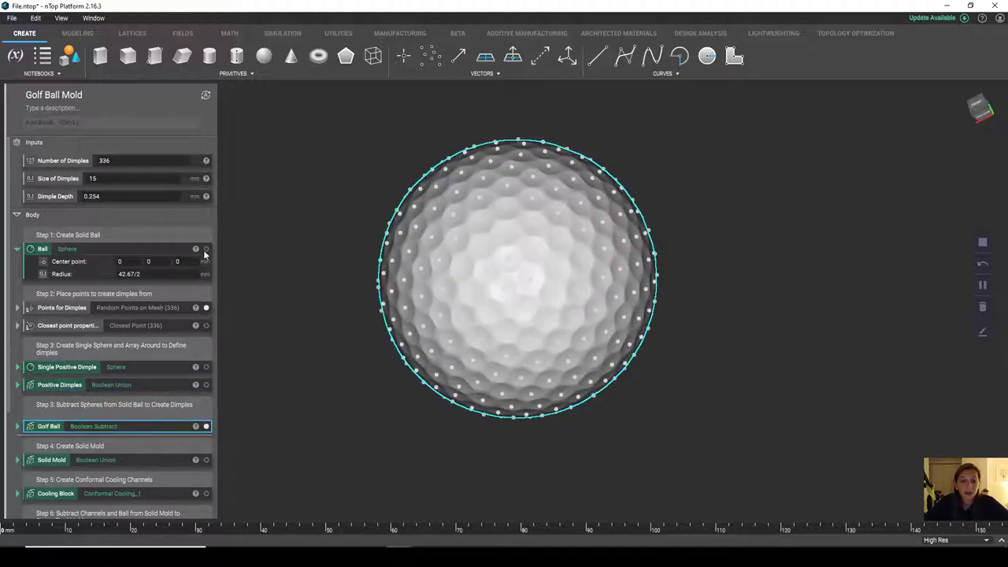
click(254, 296)
right_drag(491, 456, 511, 389)
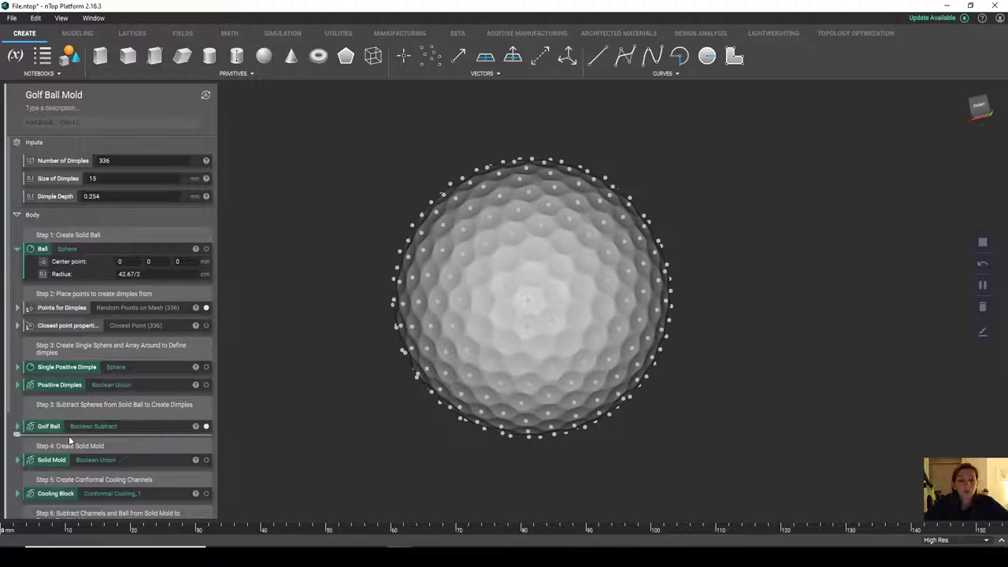
click(18, 385)
click(18, 385)
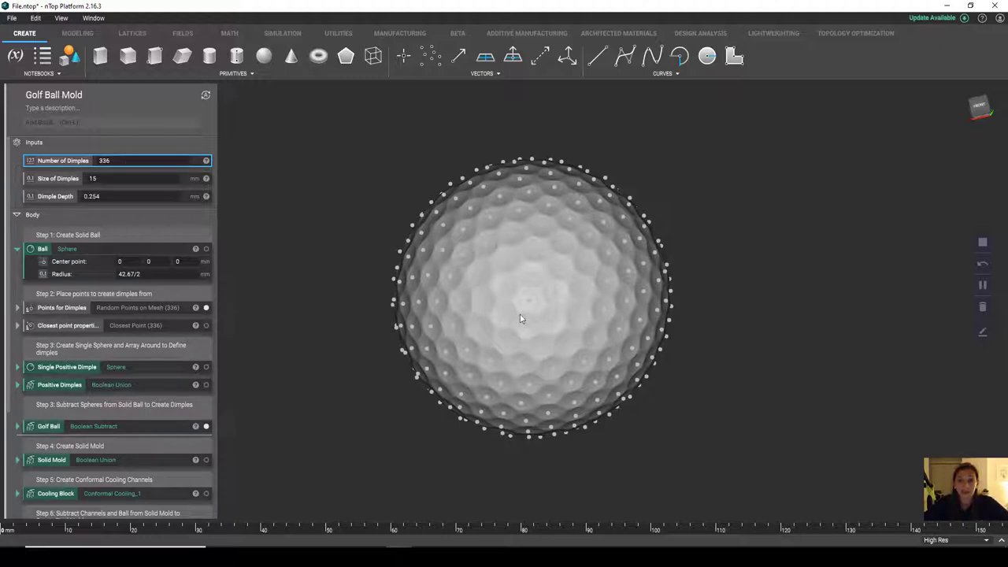
click(65, 180)
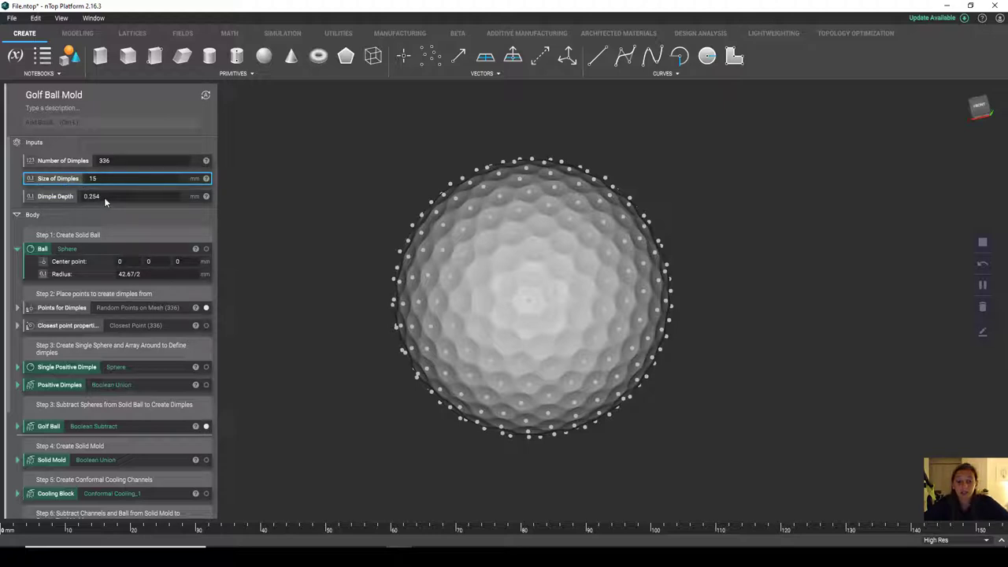
right_drag(483, 349, 581, 253)
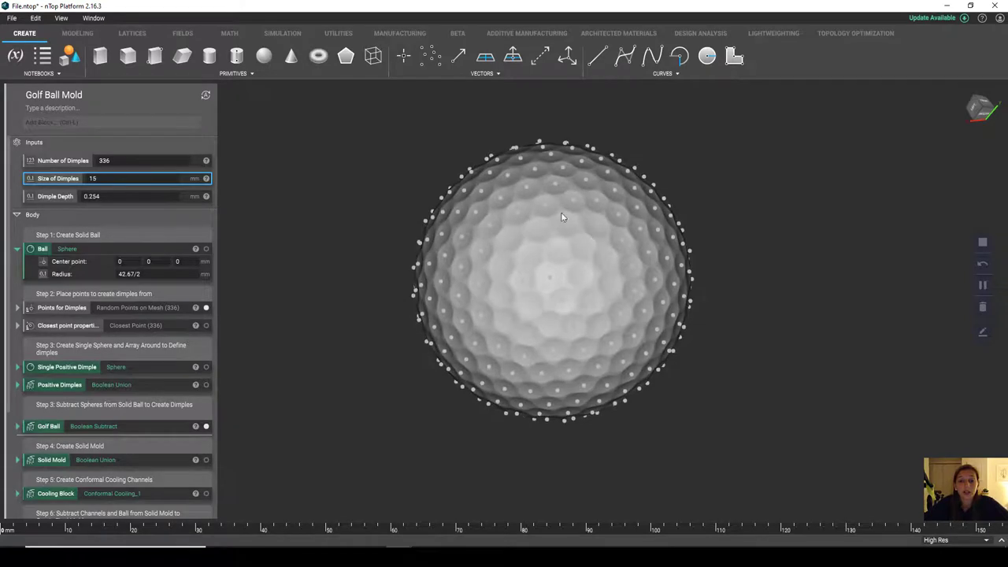
mouse_move(561, 260)
right_down()
mouse_move(555, 315)
mouse_move(560, 277)
right_up()
scroll(586, 268, up, 3)
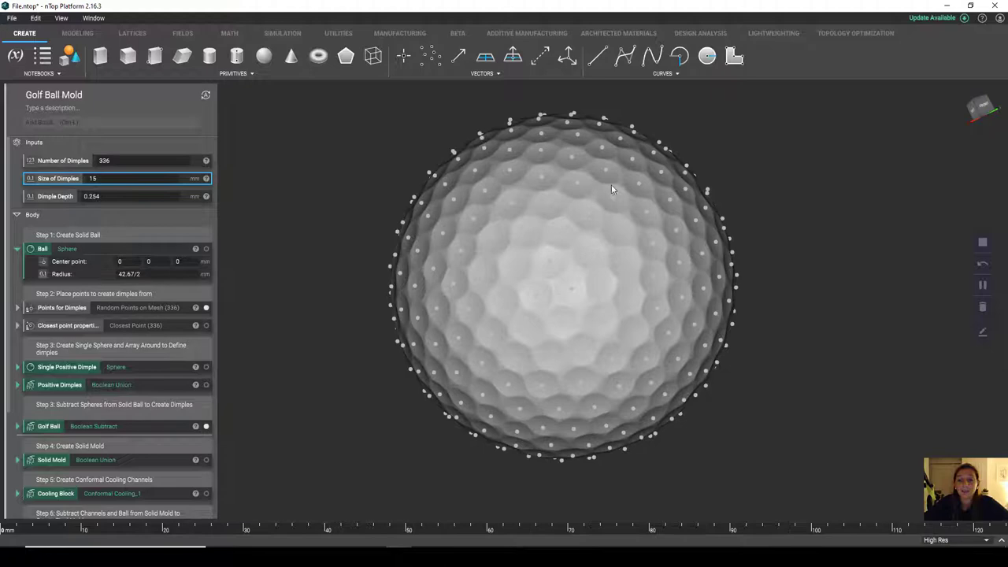
right_drag(617, 219, 352, 347)
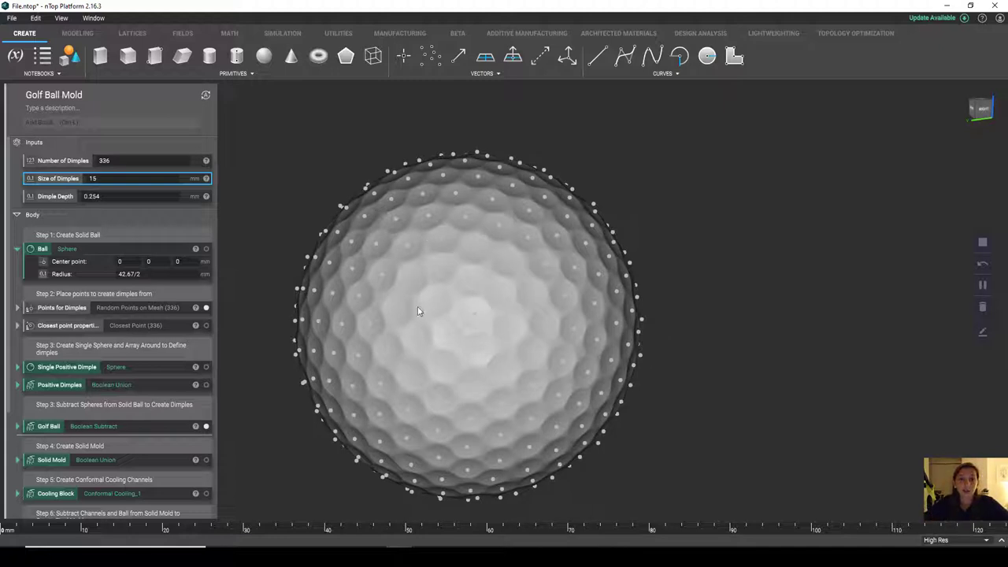
middle_drag(419, 310, 460, 273)
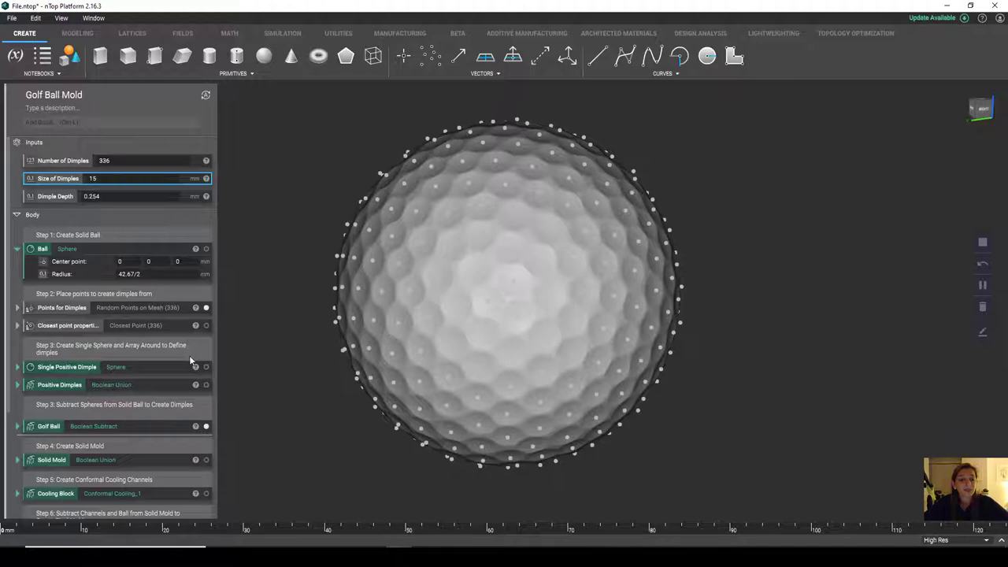
scroll(331, 344, down, 5)
right_drag(355, 346, 465, 295)
Step: Display the Solid Mold block, a rounded dome enclosing the golf ball
scroll(148, 383, down, 3)
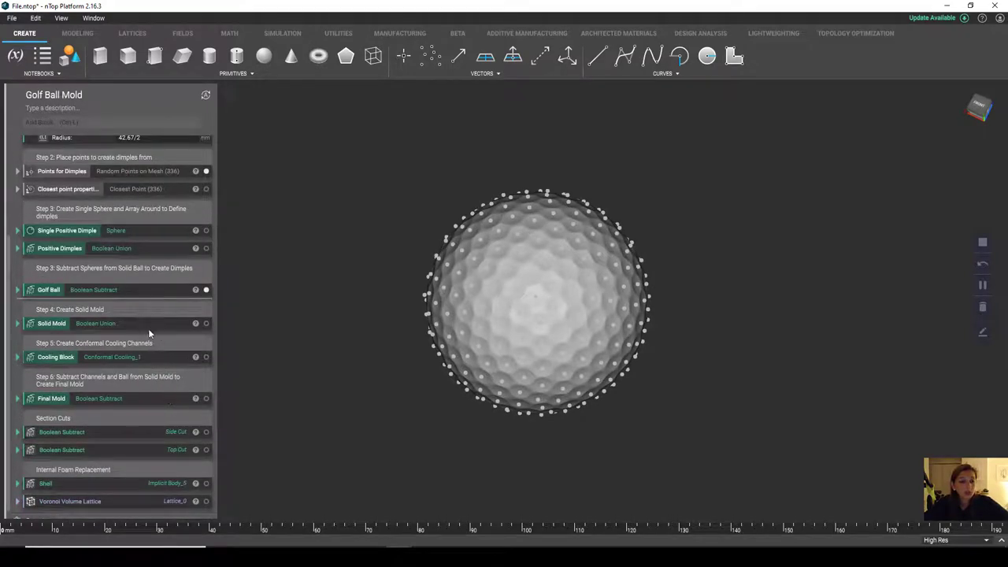
click(173, 327)
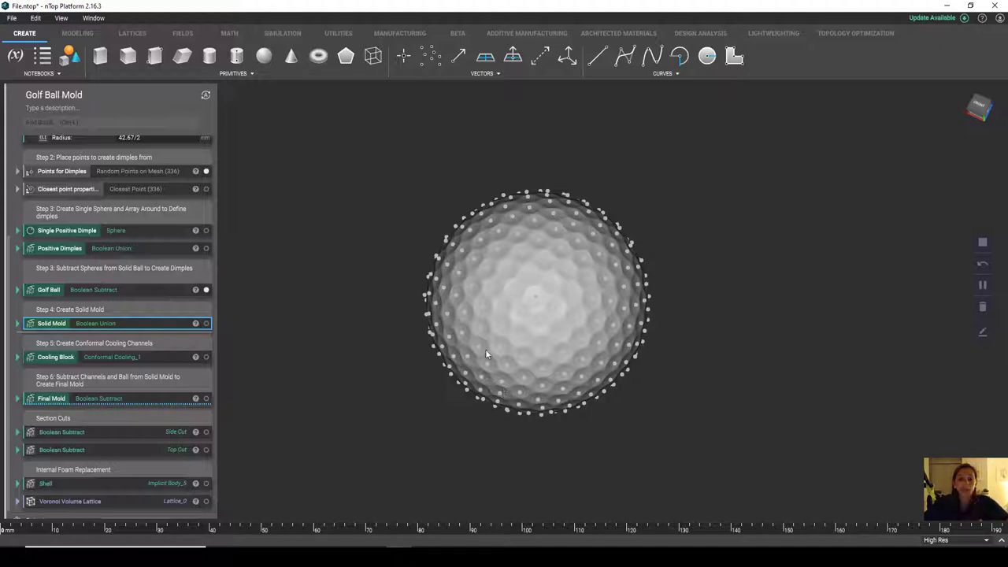
click(205, 324)
scroll(358, 276, down, 5)
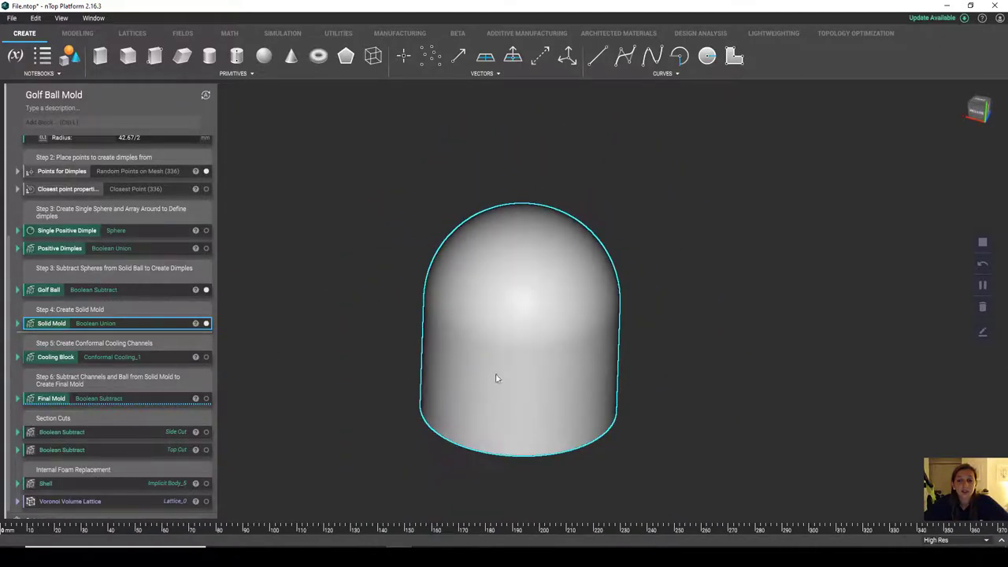
right_drag(481, 363, 507, 327)
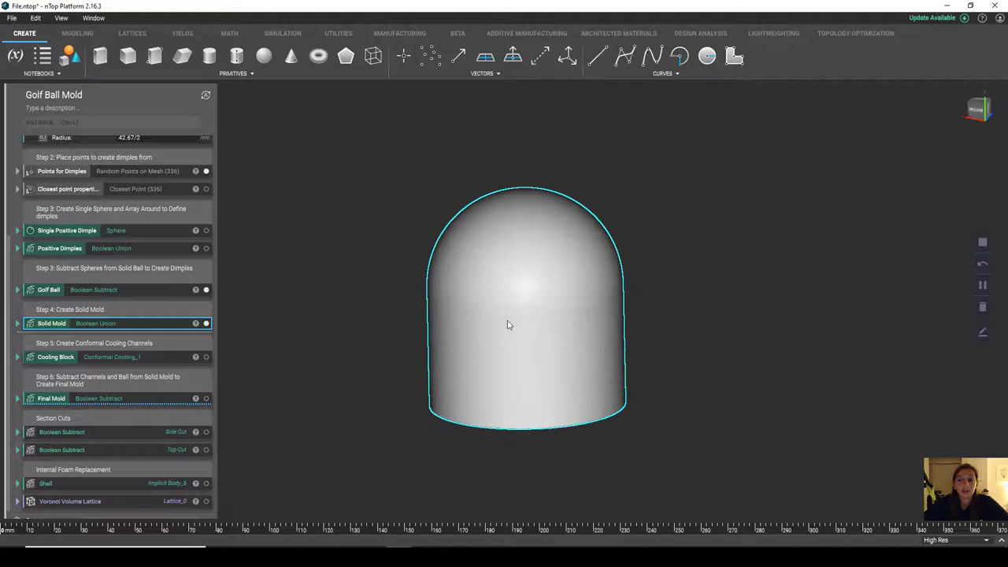
click(142, 364)
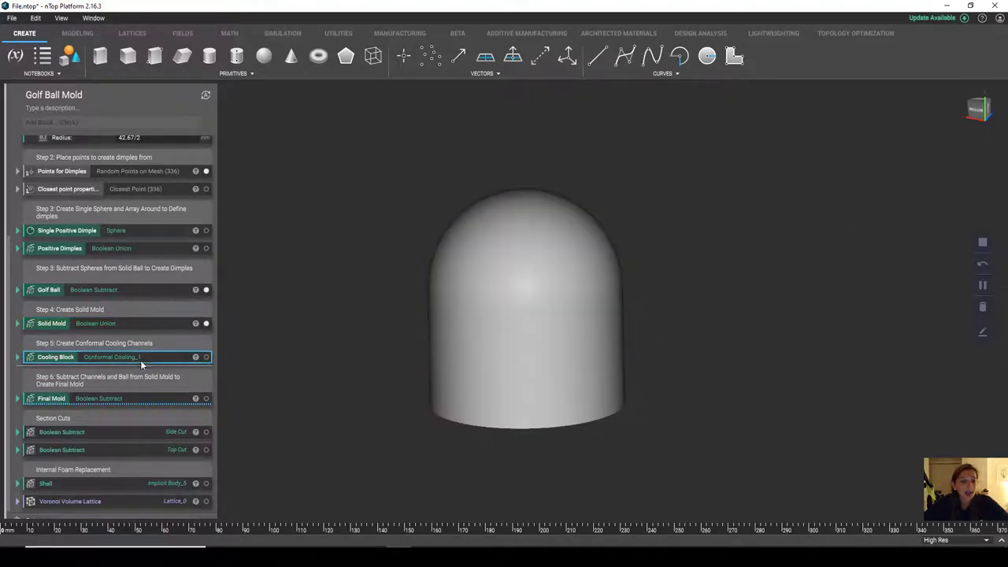
Step: Show the Cooling Block channels spiralling around the ball and hide the Solid Mold
click(207, 356)
click(207, 324)
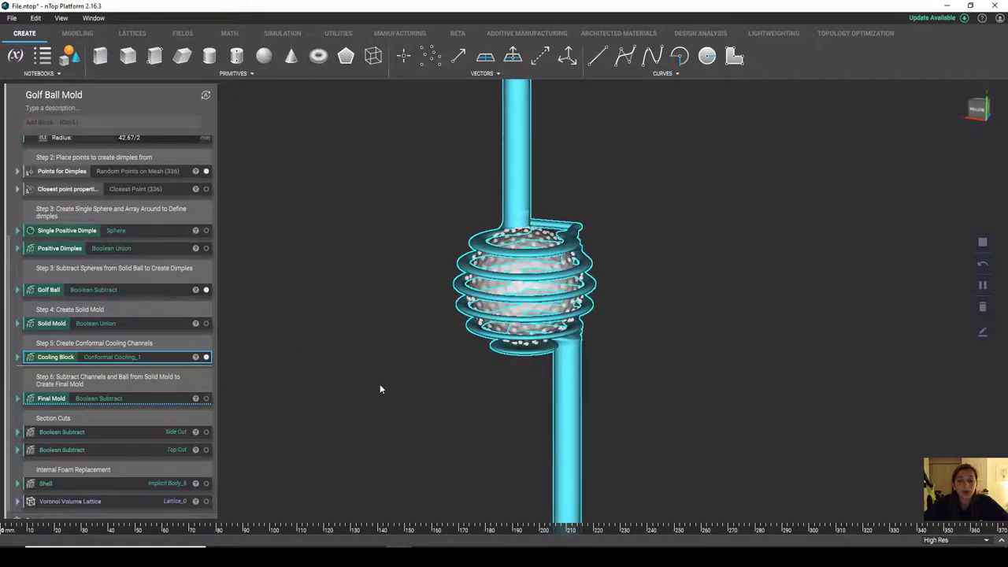
scroll(380, 389, up, 3)
mouse_move(380, 384)
right_down()
mouse_move(378, 336)
mouse_move(378, 386)
right_up()
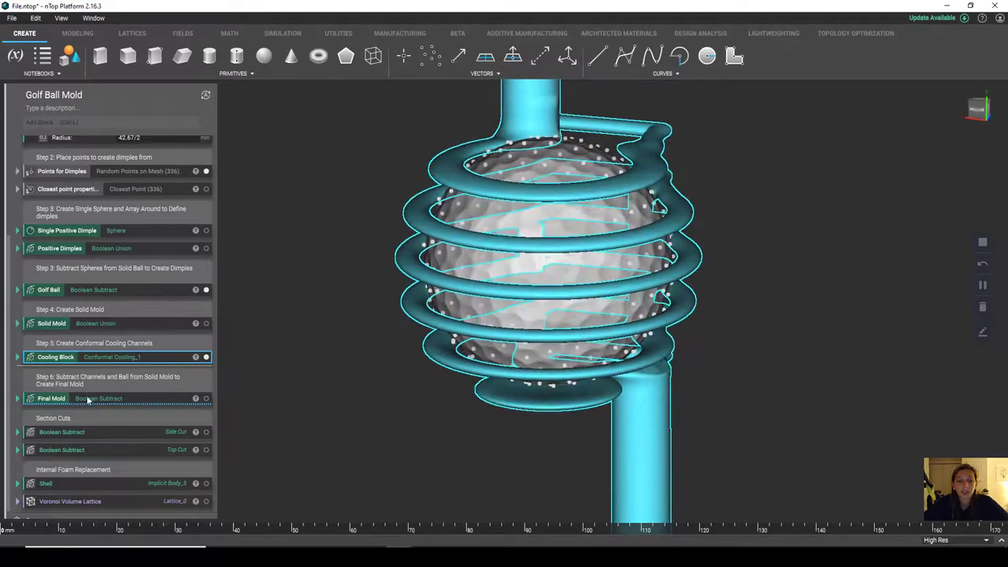
Step: Expand the Cooling Block inputs to reveal its spacing, radius and rail settings
click(18, 357)
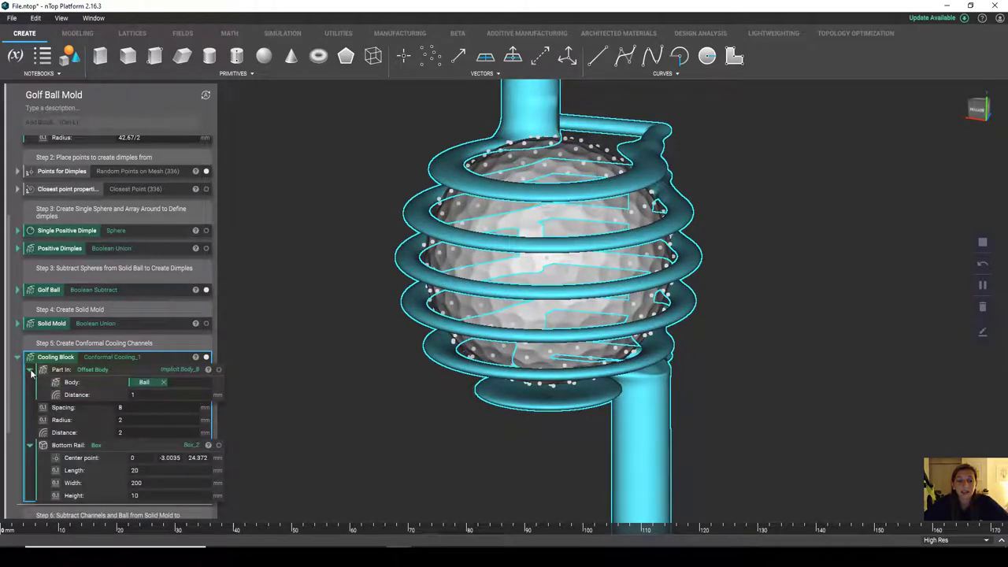
click(31, 370)
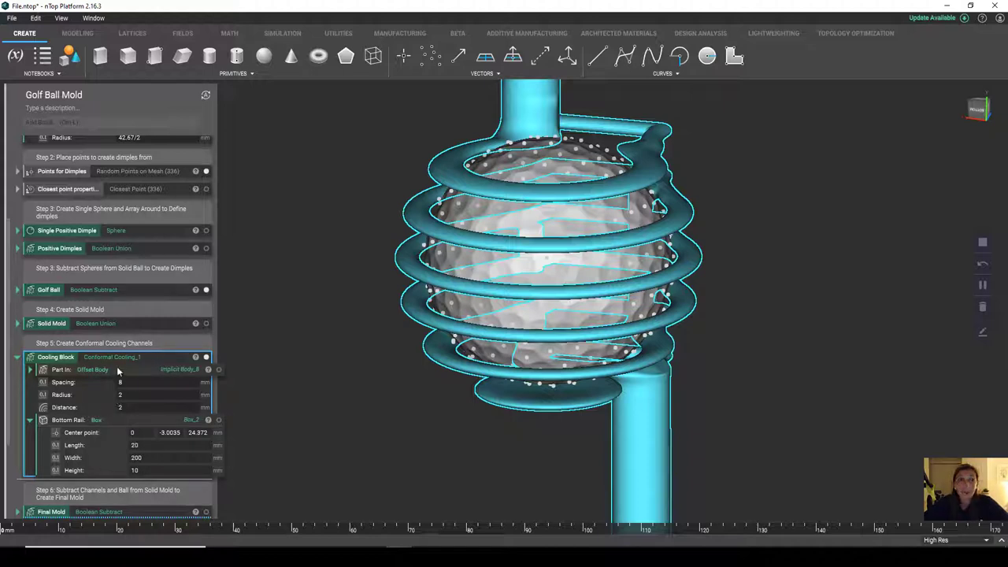
click(88, 371)
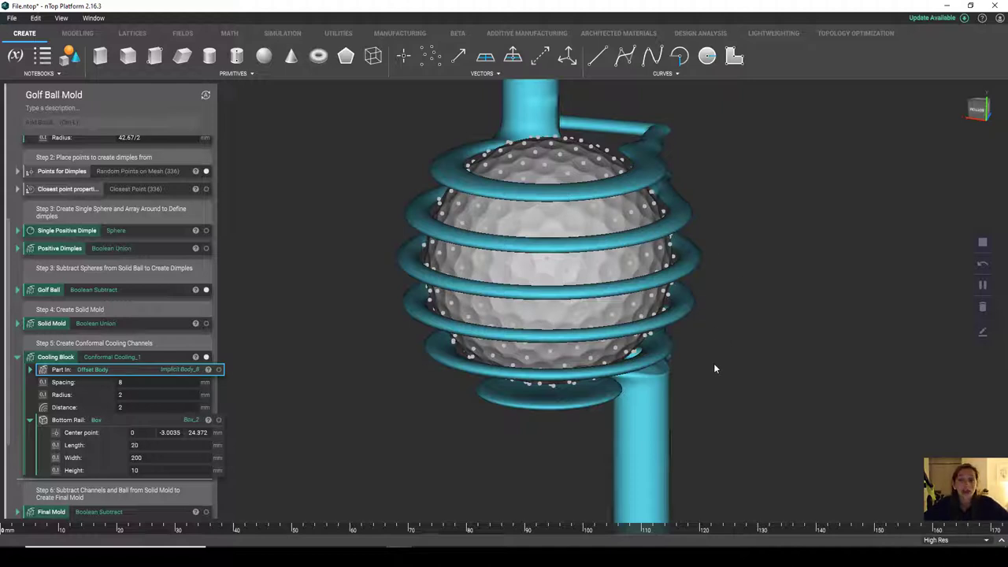
scroll(713, 363, down, 3)
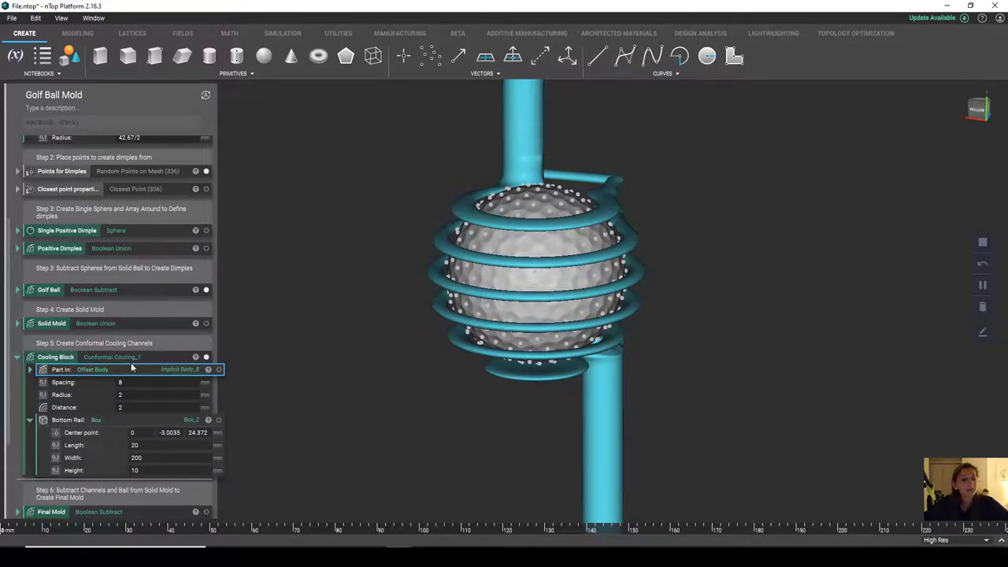
click(100, 359)
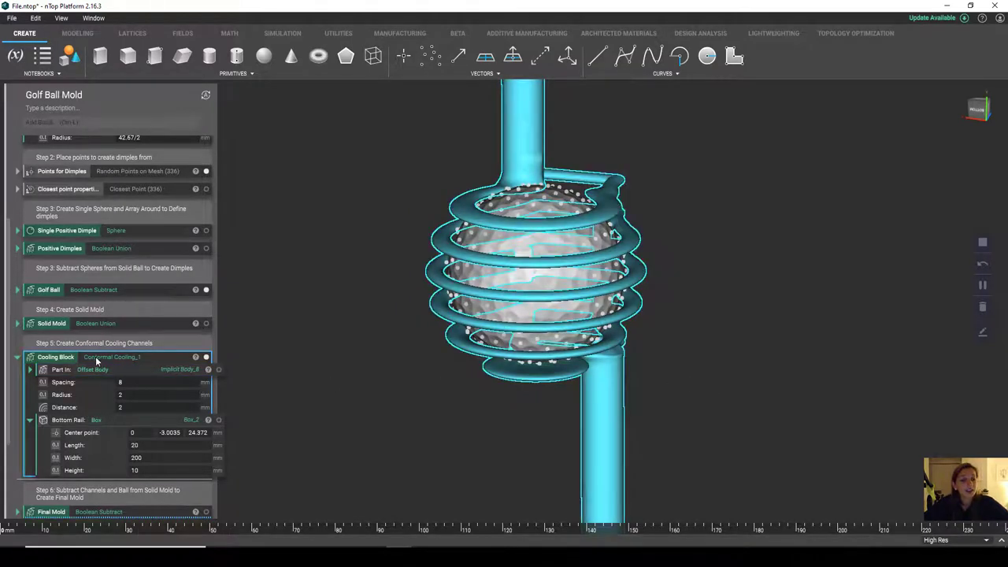
Step: Collapse the Cooling Block and show only the Final Mold body, hiding the channels
click(17, 358)
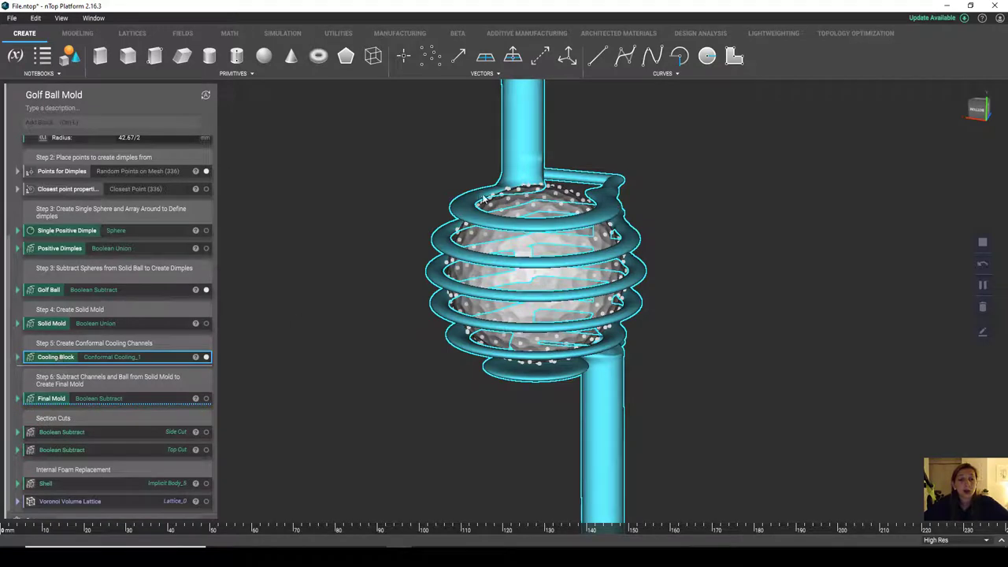
click(549, 215)
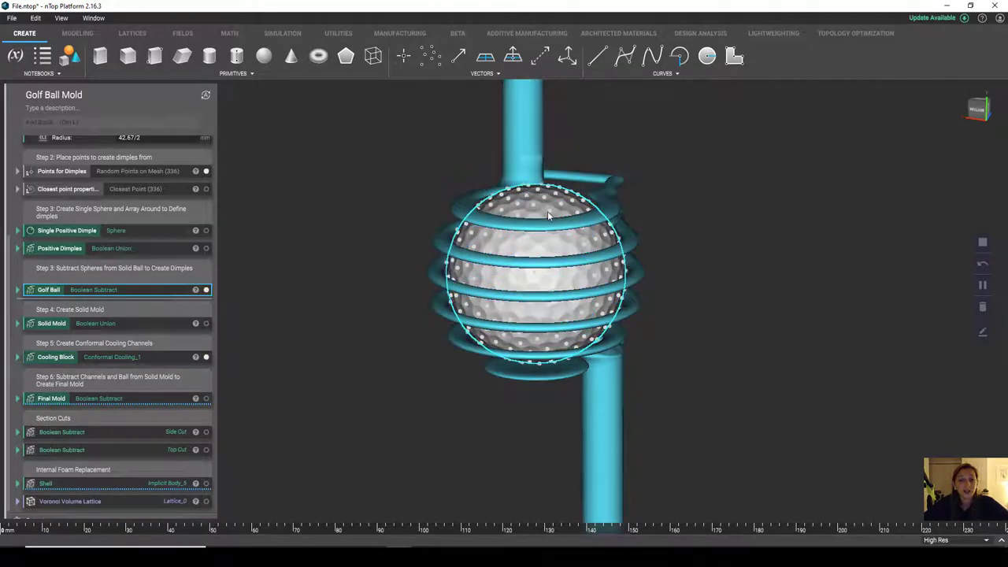
click(93, 399)
click(205, 399)
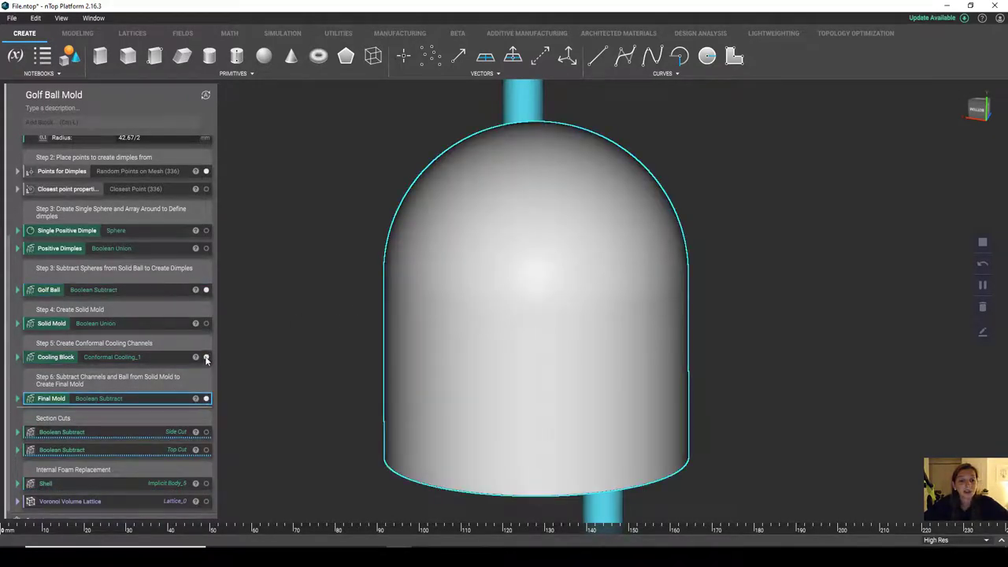
click(205, 357)
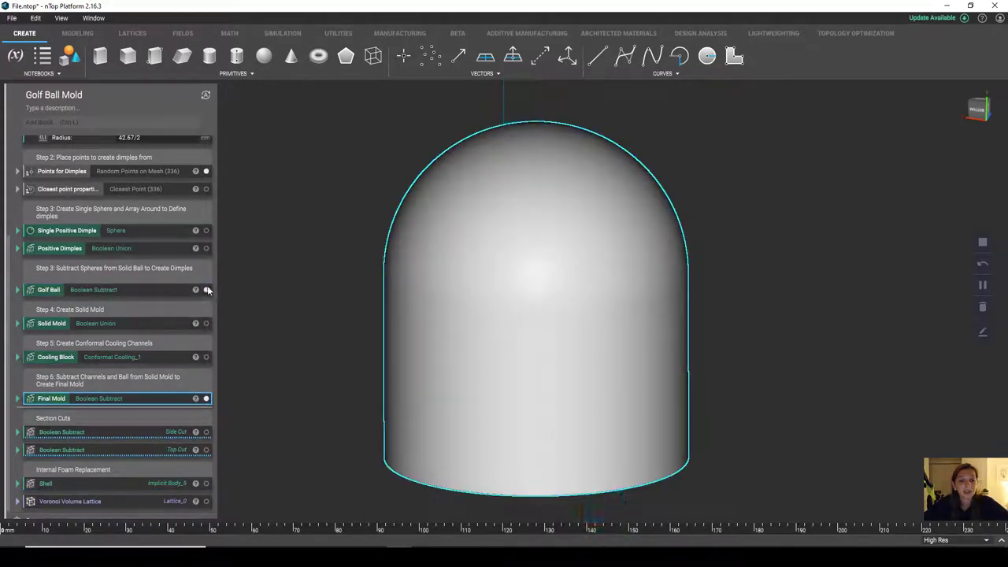
Step: Show the Side Cut and Top Cut sections, hiding the Final Mold and dimple points
click(206, 432)
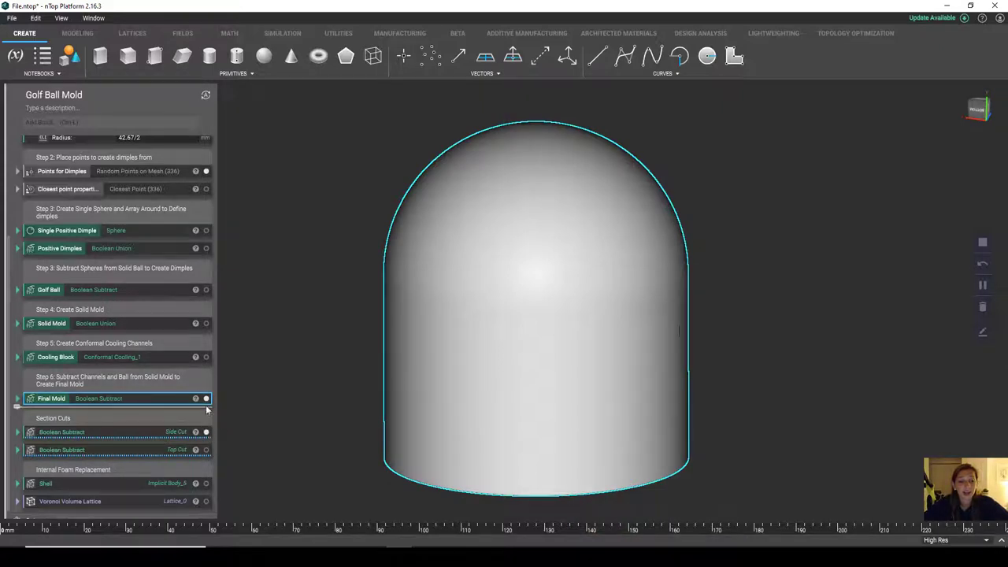
click(206, 398)
click(206, 450)
right_drag(247, 437, 441, 543)
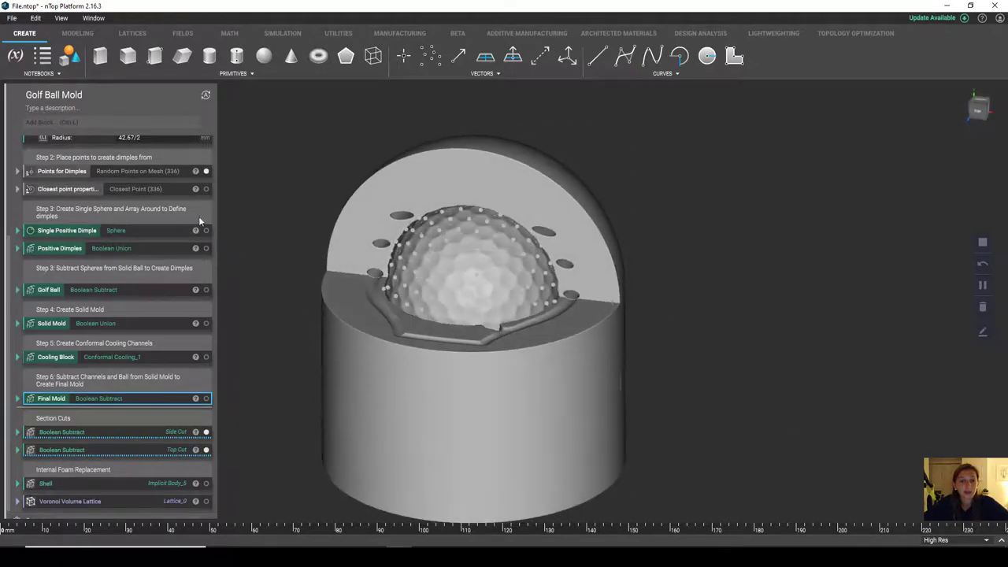
click(206, 171)
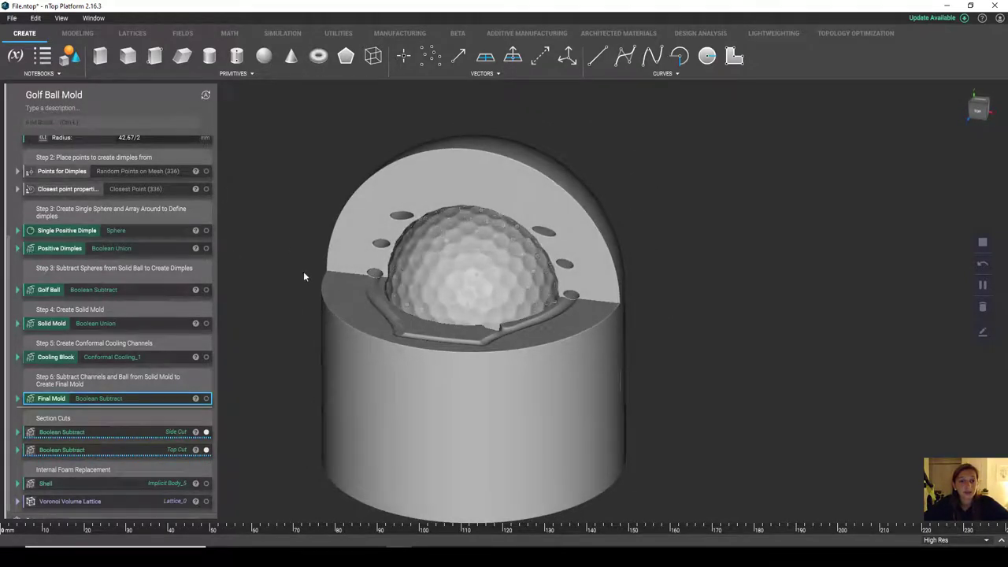
Step: Orbit and zoom to look down into the dimpled ball cavity and cooling-channel openings
right_drag(309, 292, 486, 298)
scroll(335, 342, up, 3)
scroll(485, 298, down, 2)
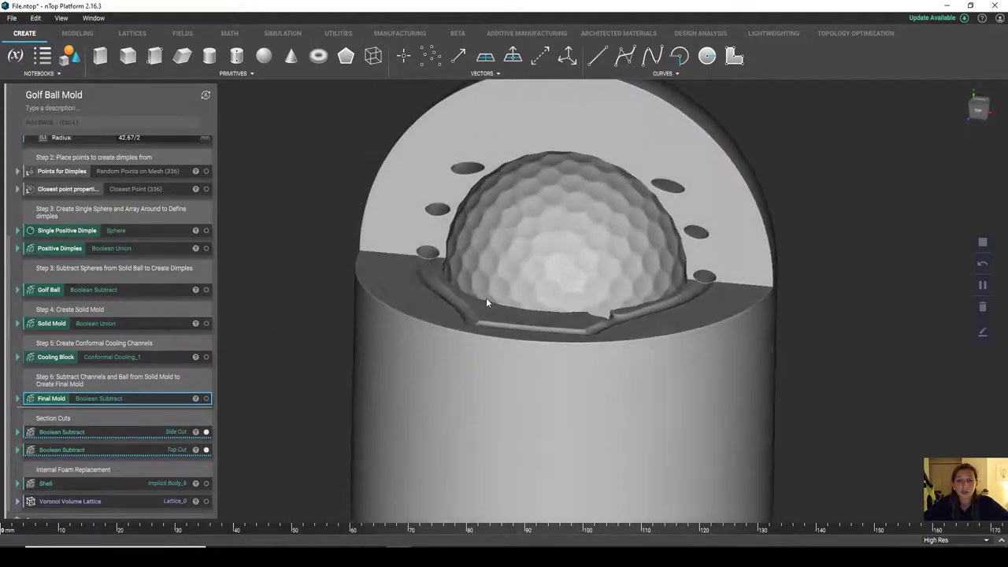
right_drag(627, 296, 638, 345)
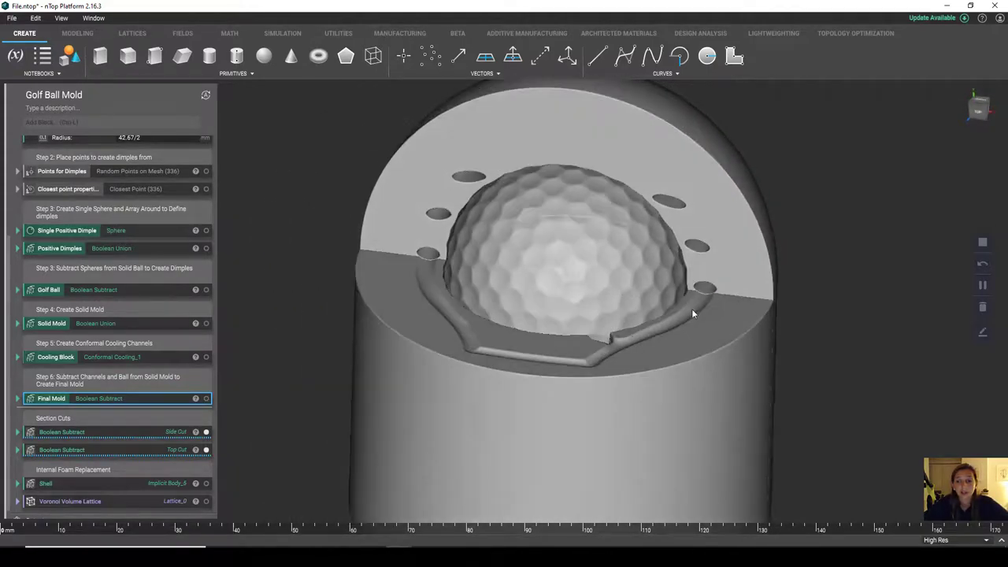
right_drag(706, 275, 630, 169)
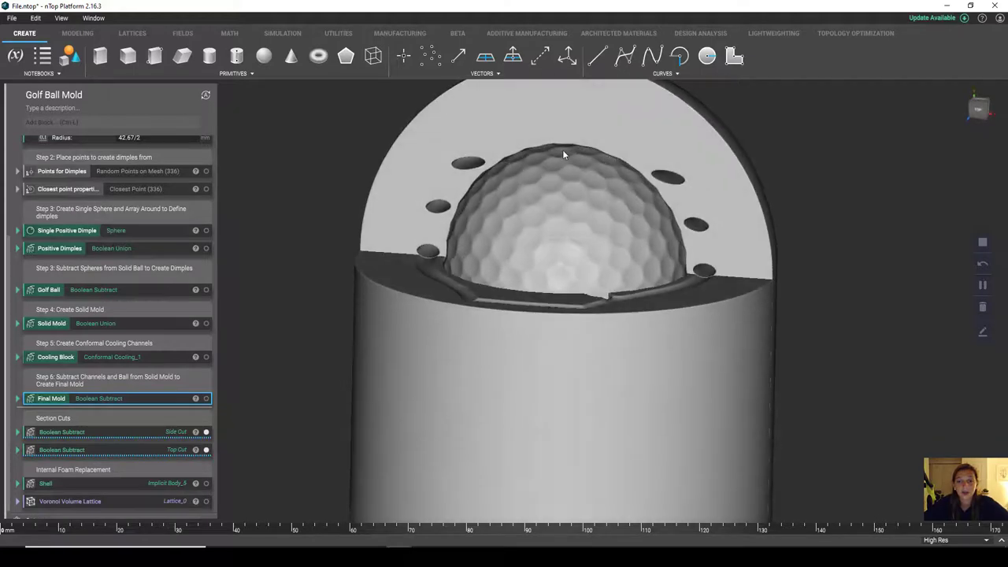
right_drag(590, 279, 574, 316)
scroll(575, 329, down, 3)
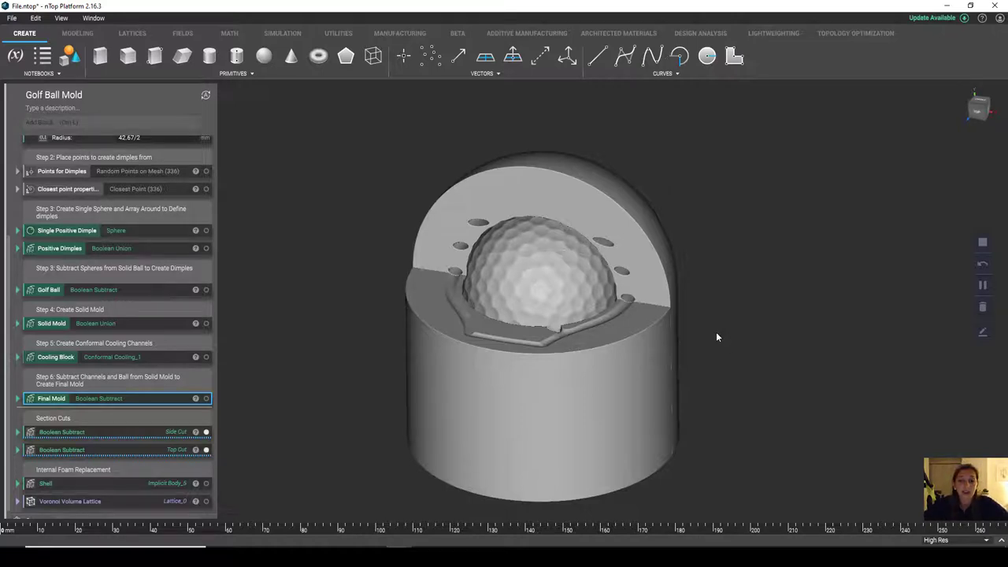
mouse_move(720, 340)
right_down()
mouse_move(720, 382)
mouse_move(709, 344)
mouse_move(723, 414)
mouse_move(718, 345)
mouse_move(685, 327)
mouse_move(706, 316)
mouse_move(728, 352)
mouse_move(717, 351)
mouse_move(723, 343)
right_up()
scroll(713, 319, up, 3)
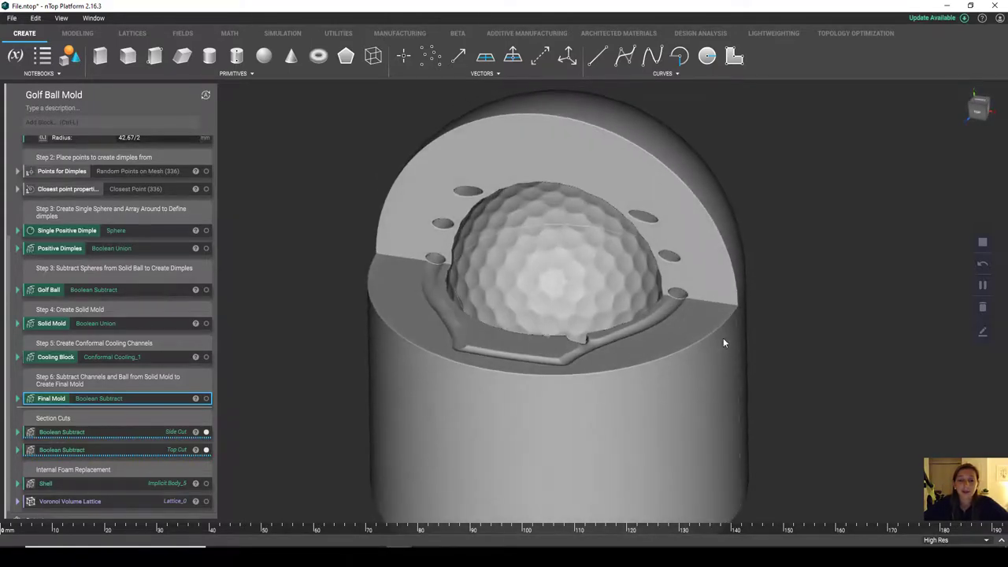
scroll(723, 342, up, 1)
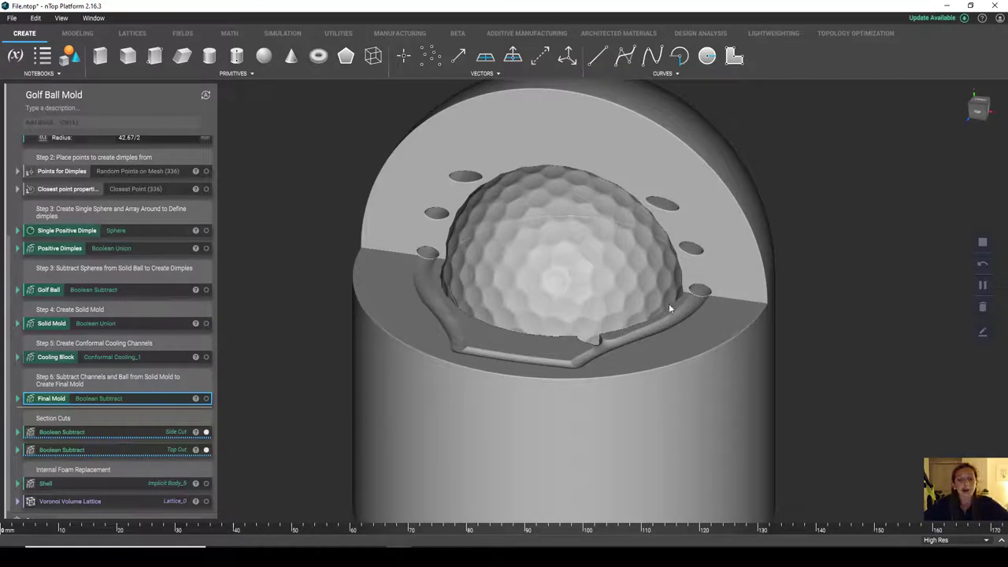
right_drag(674, 244, 693, 295)
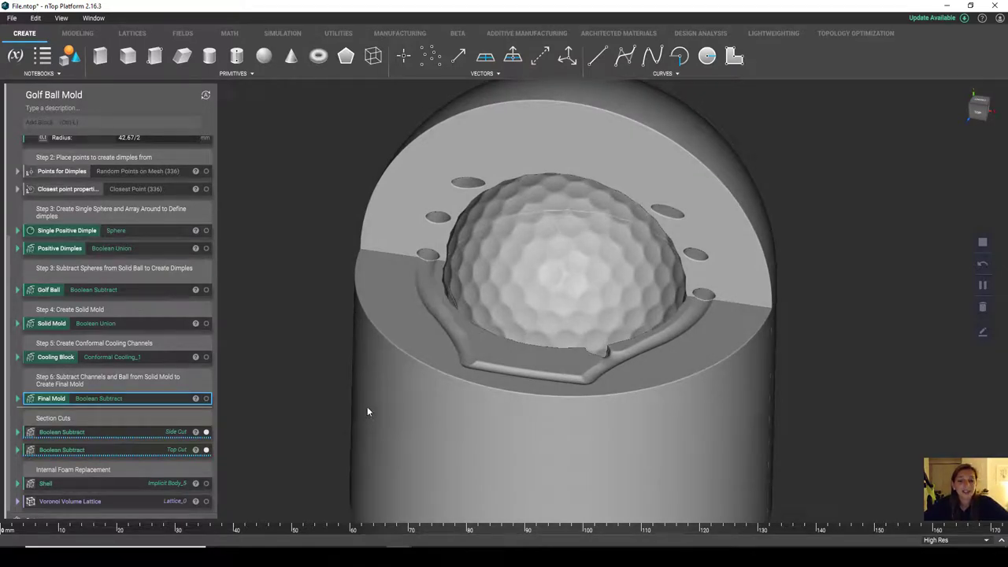
scroll(367, 408, down, 2)
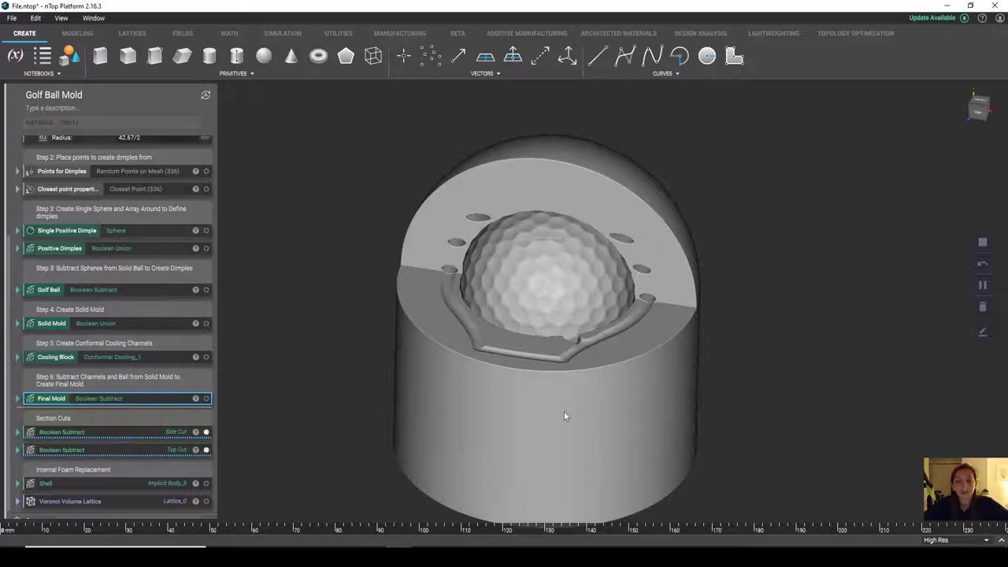
mouse_move(639, 310)
right_down()
mouse_move(625, 281)
mouse_move(637, 309)
right_up()
scroll(178, 439, down, 1)
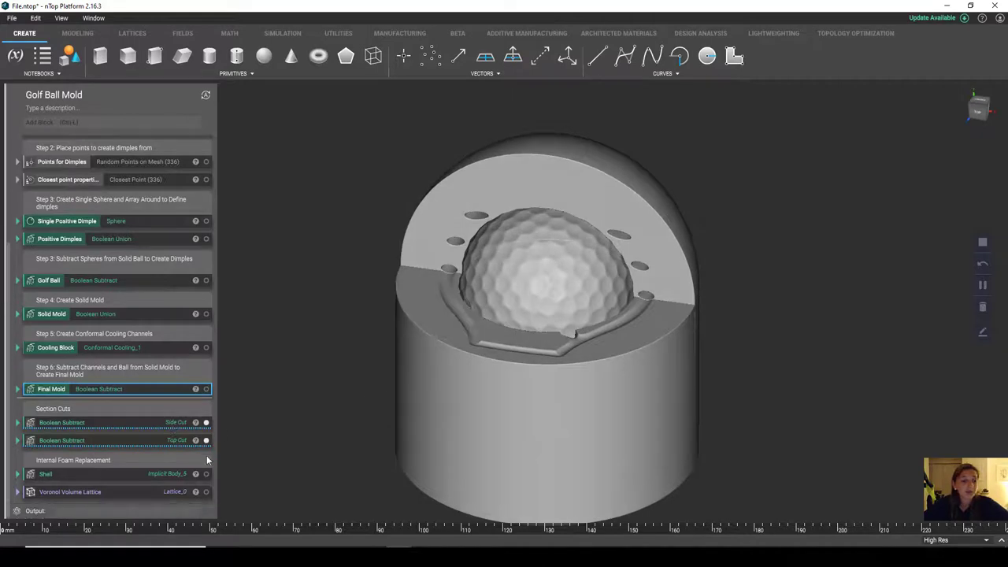
click(167, 473)
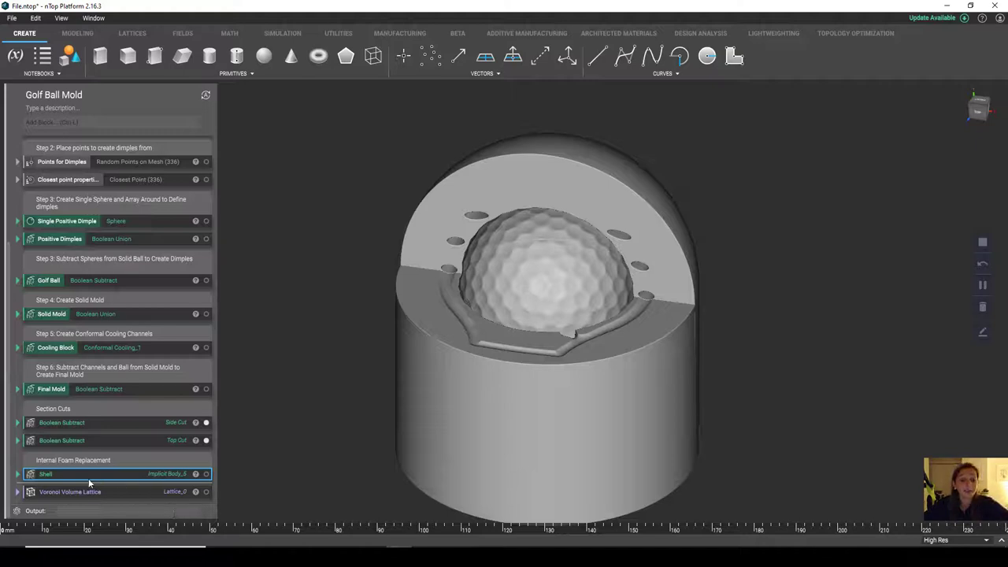
Step: Show the sectioned golf ball Shell alone with the teal Voronoi Volume Lattice filling it
click(44, 492)
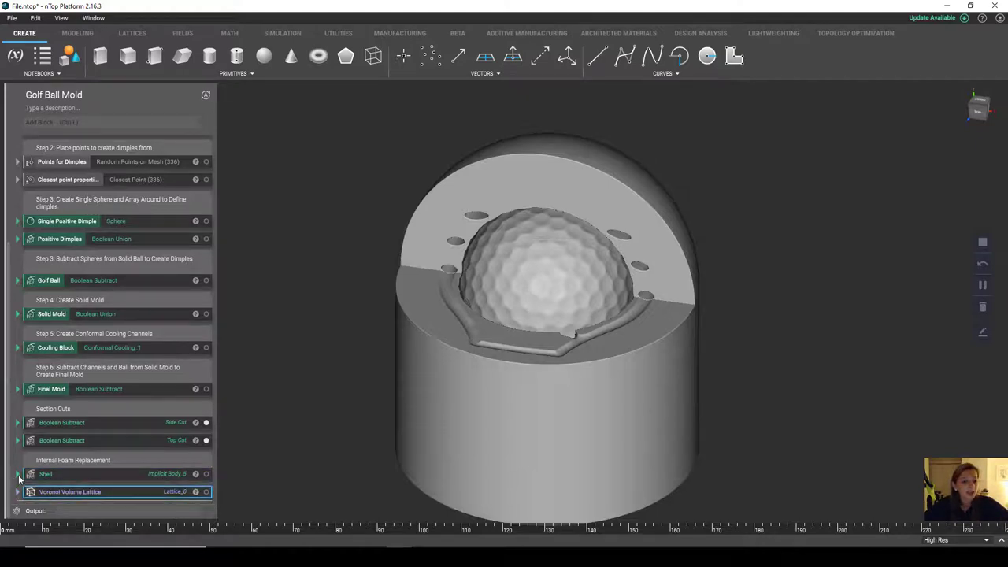
click(182, 475)
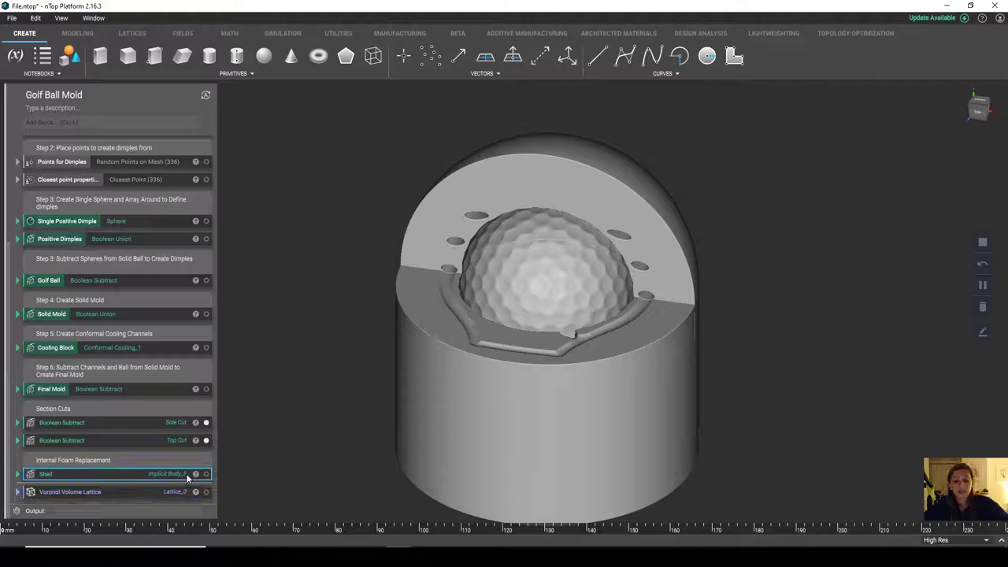
click(205, 473)
scroll(491, 290, up, 8)
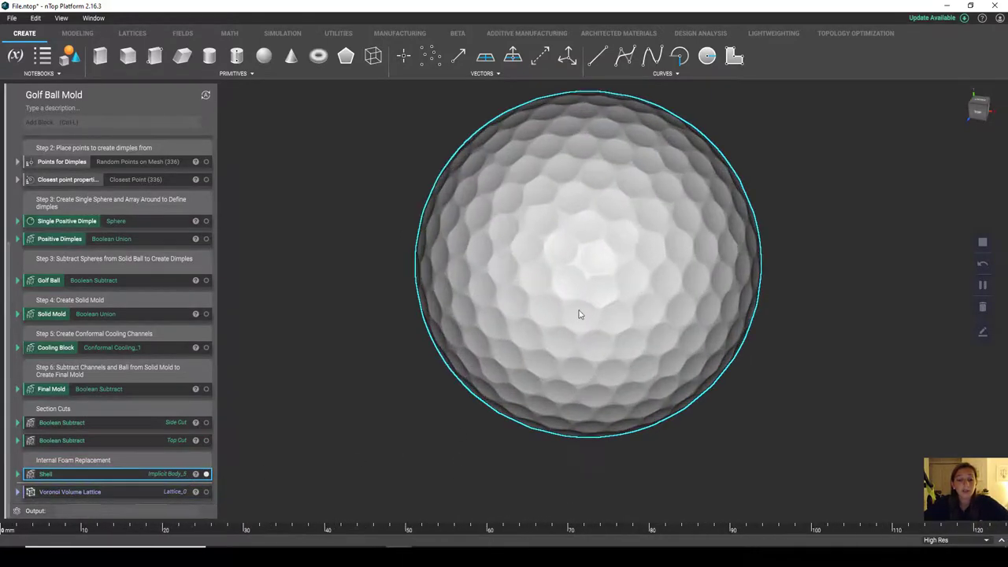
scroll(525, 329, down, 5)
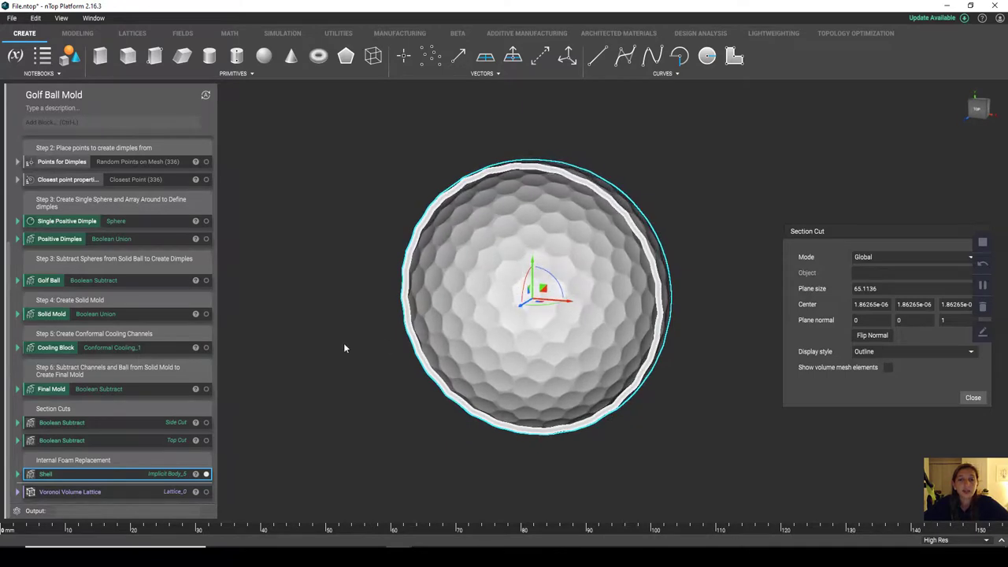
click(352, 365)
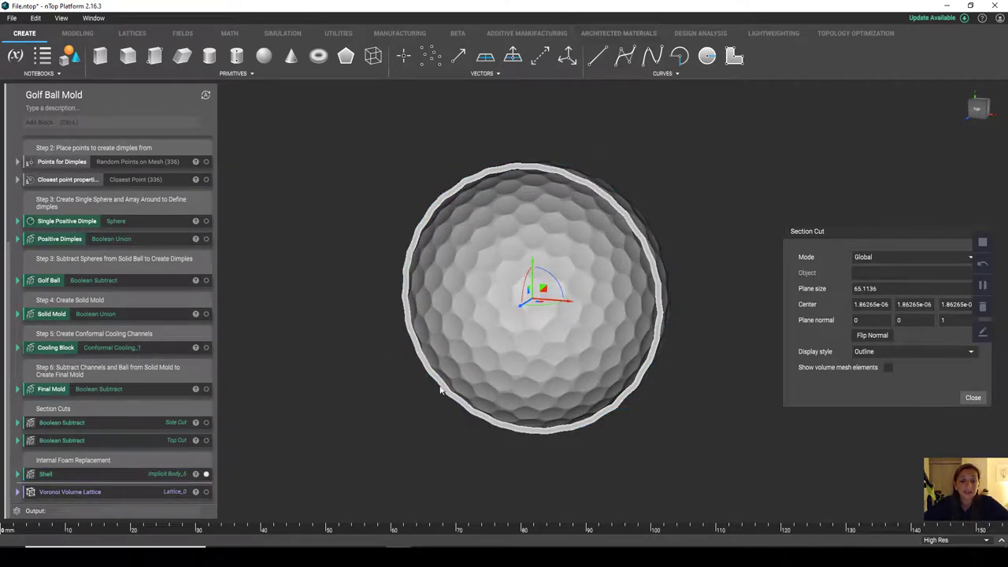
click(173, 492)
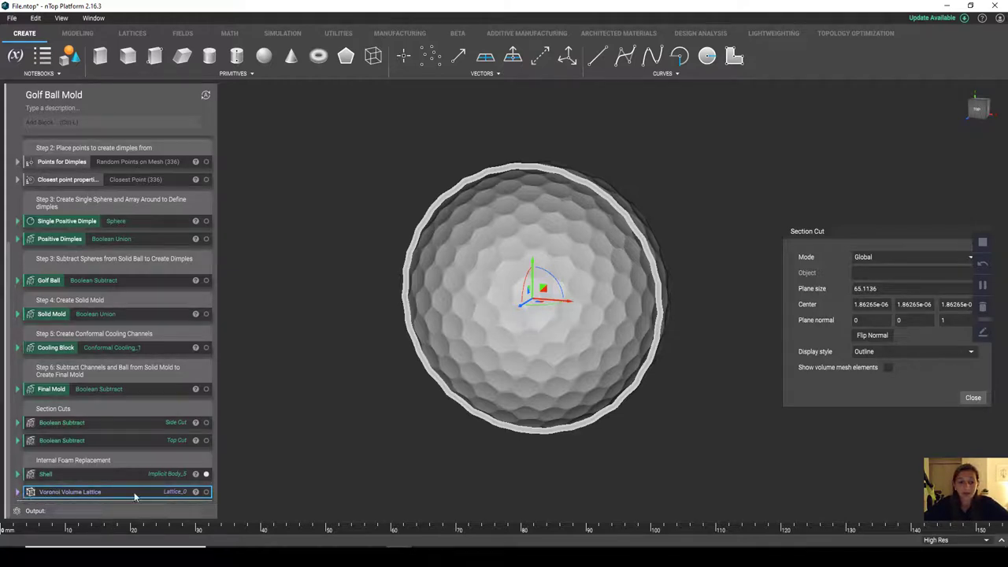
click(205, 492)
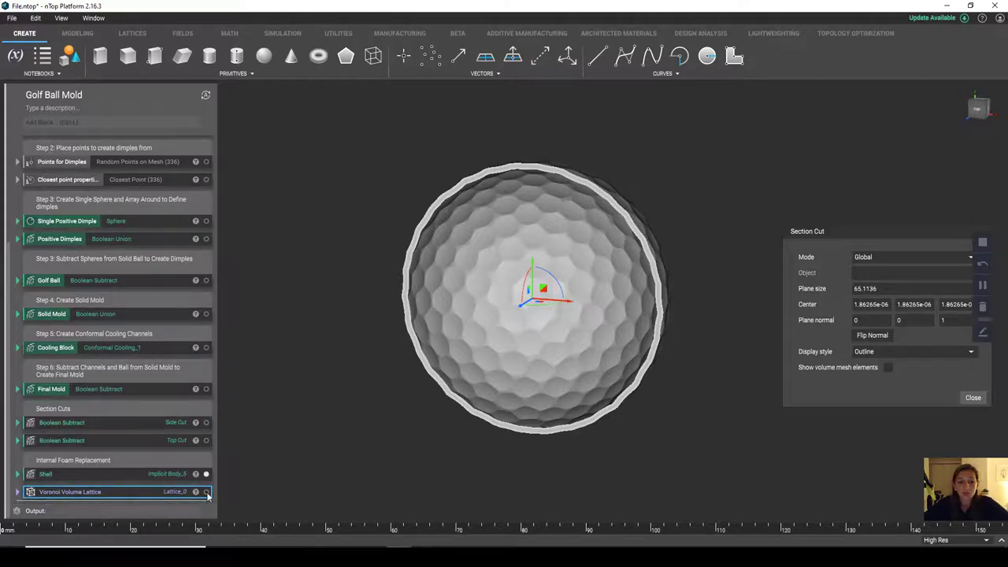
click(404, 426)
drag(431, 411, 454, 406)
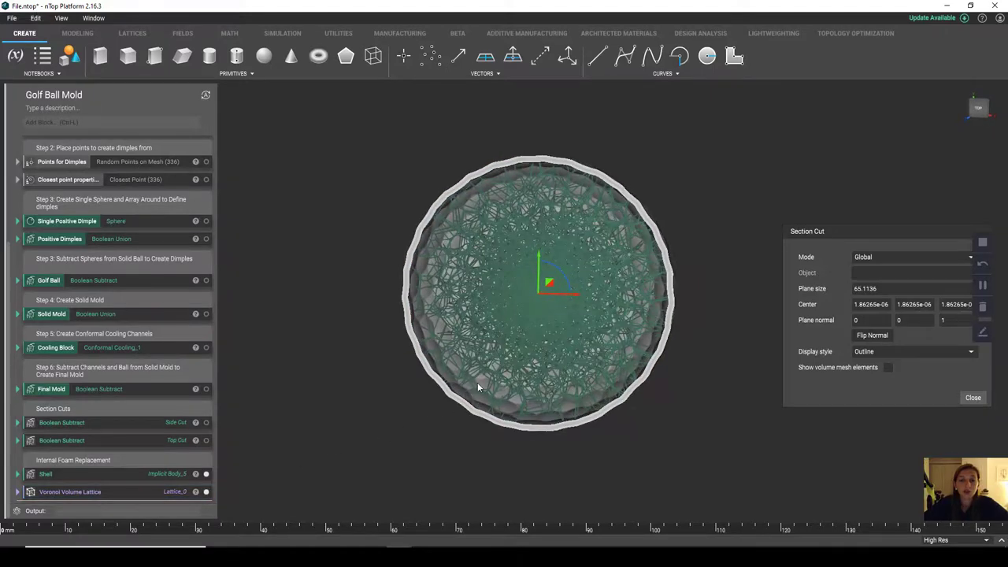
scroll(477, 382, up, 5)
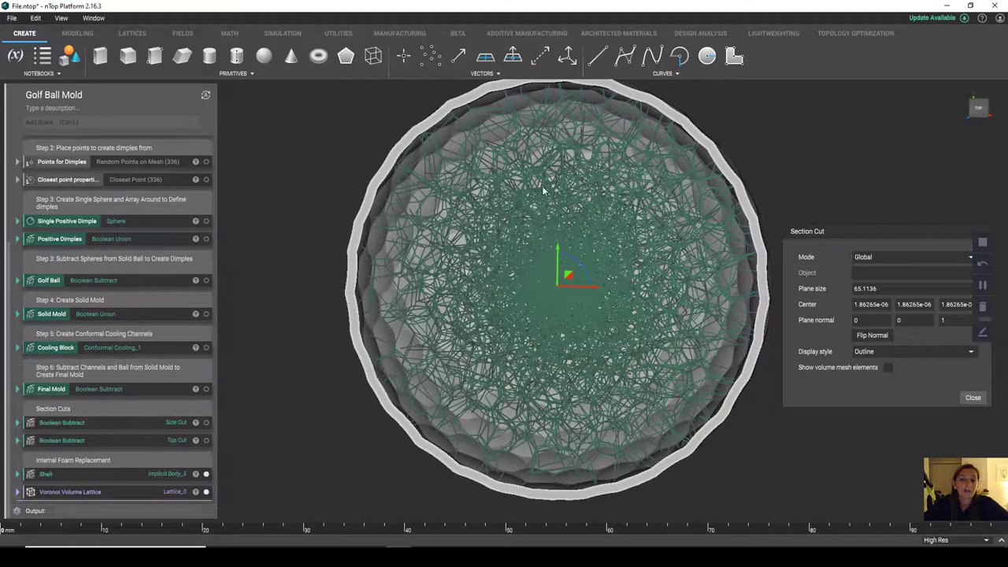
mouse_move(621, 311)
right_down()
mouse_move(583, 301)
mouse_move(573, 315)
mouse_move(609, 304)
mouse_move(609, 330)
mouse_move(622, 324)
right_up()
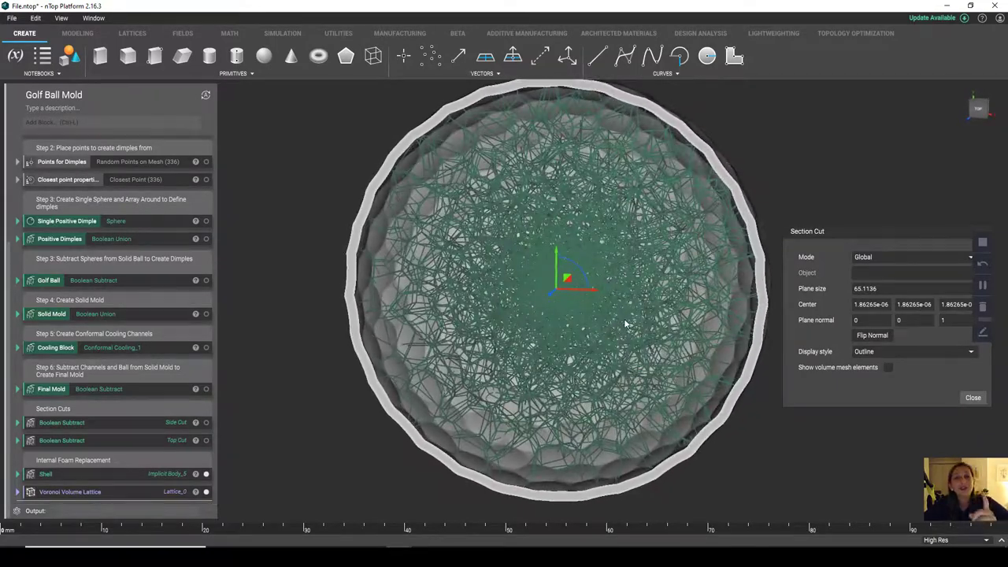
scroll(558, 321, down, 3)
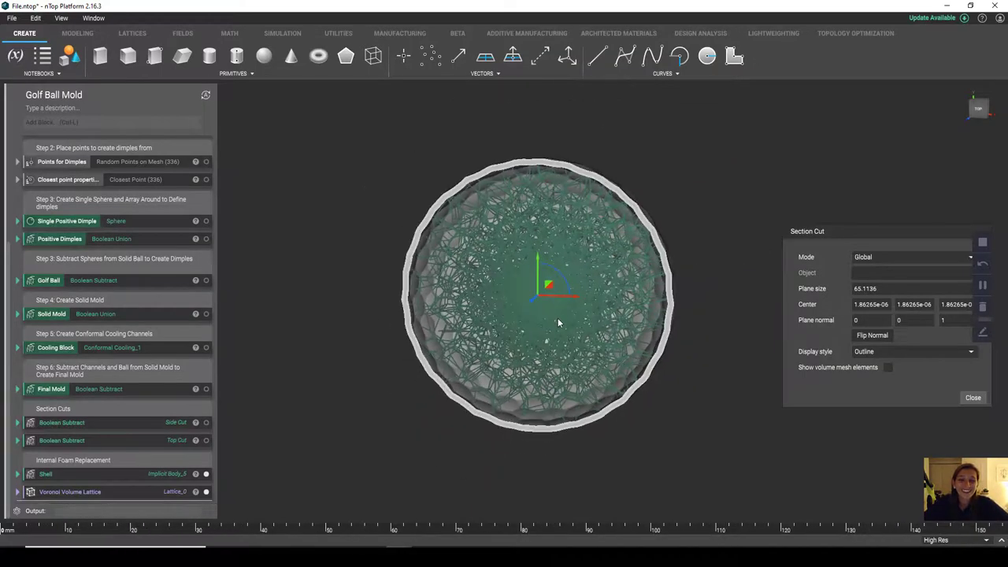
scroll(537, 326, up, 3)
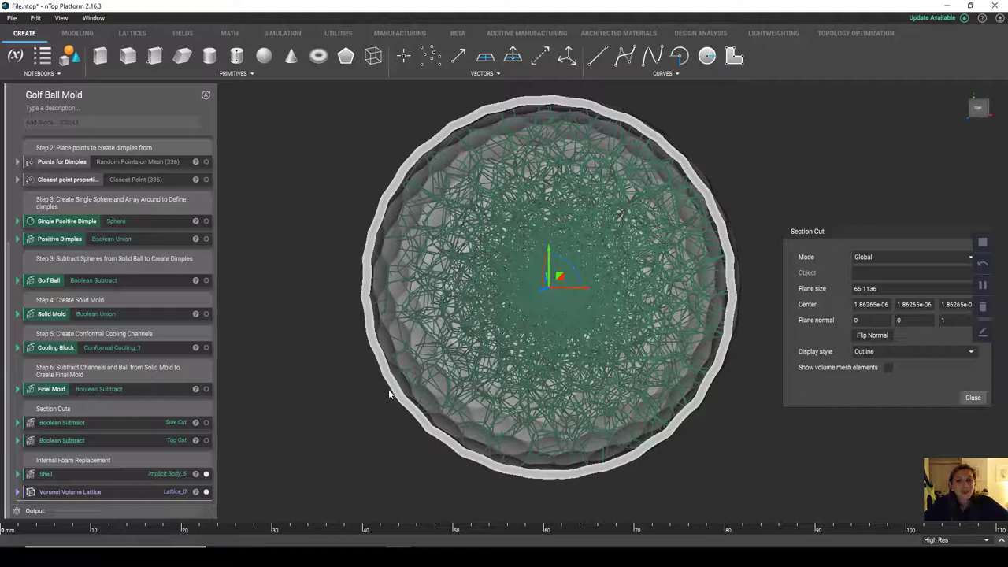
scroll(162, 371, up, 4)
scroll(163, 371, down, 1)
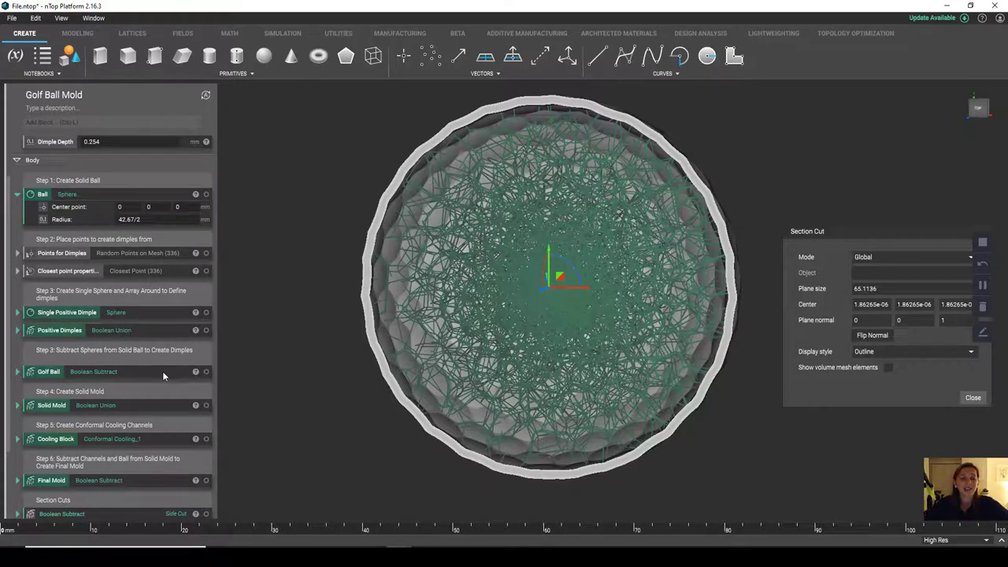
scroll(163, 371, up, 2)
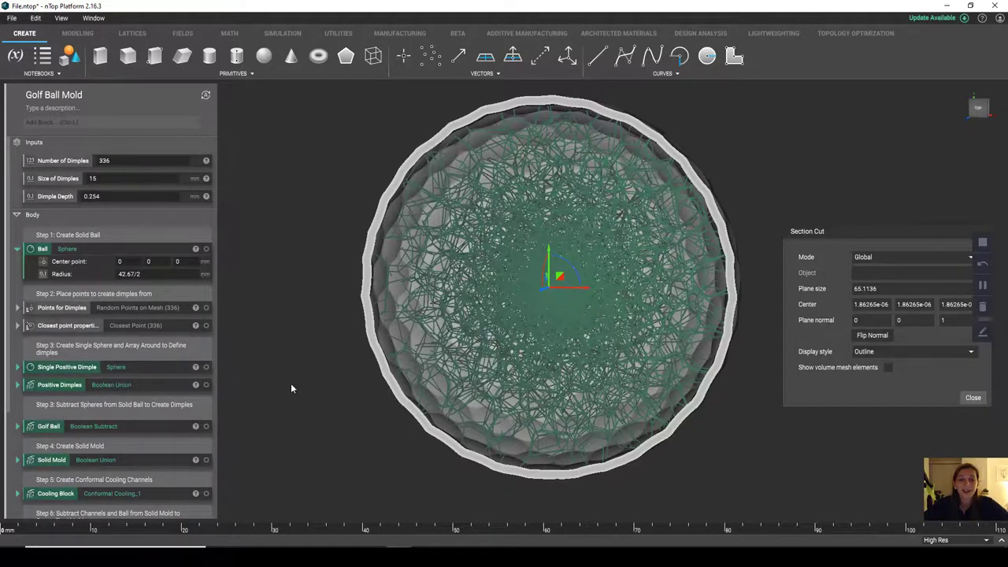
scroll(291, 384, down, 2)
scroll(292, 389, up, 1)
middle_drag(302, 378, 300, 386)
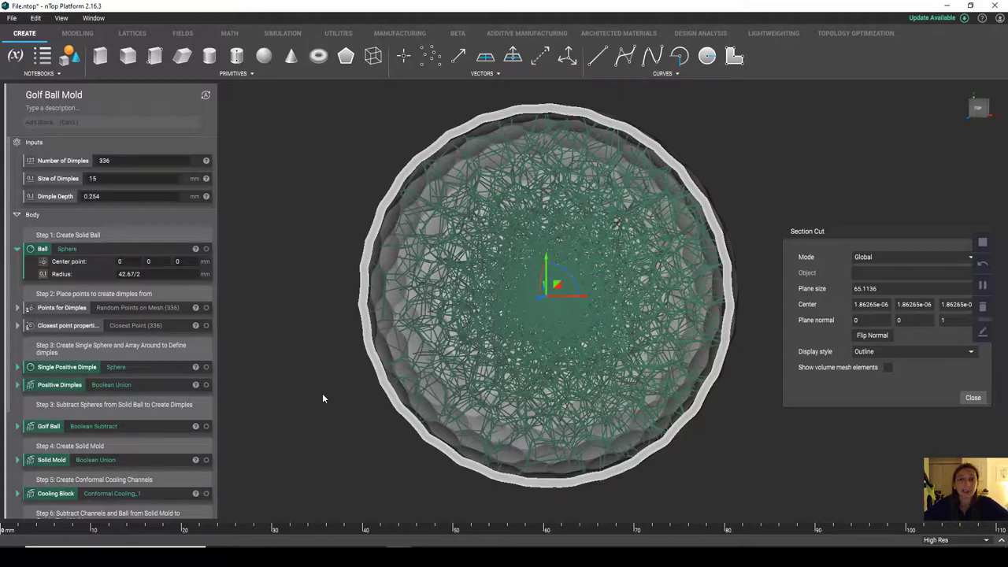
mouse_move(313, 379)
right_down()
mouse_move(309, 364)
mouse_move(257, 361)
mouse_move(303, 381)
mouse_move(289, 385)
mouse_move(321, 377)
mouse_move(334, 378)
mouse_move(320, 392)
mouse_move(333, 387)
right_up()
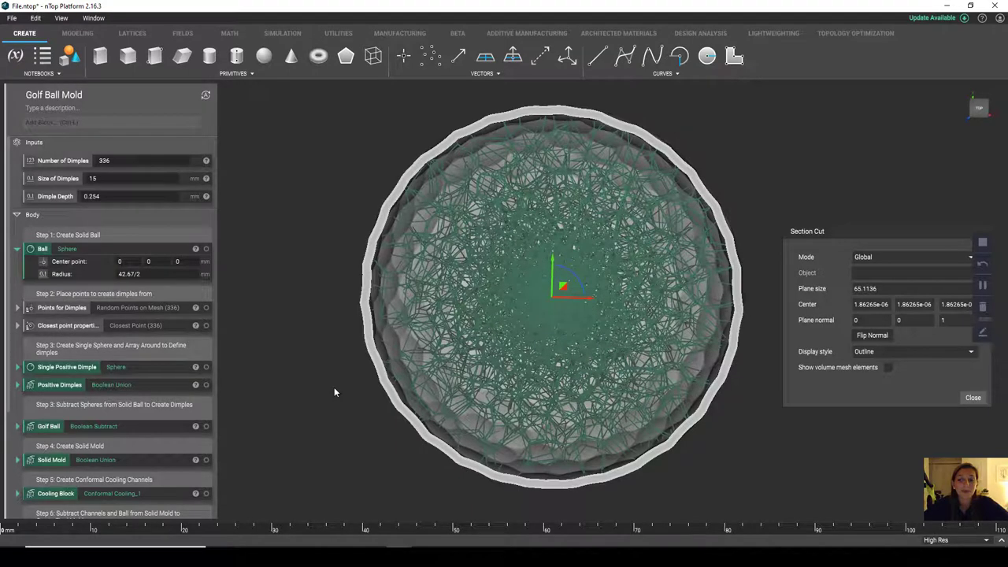